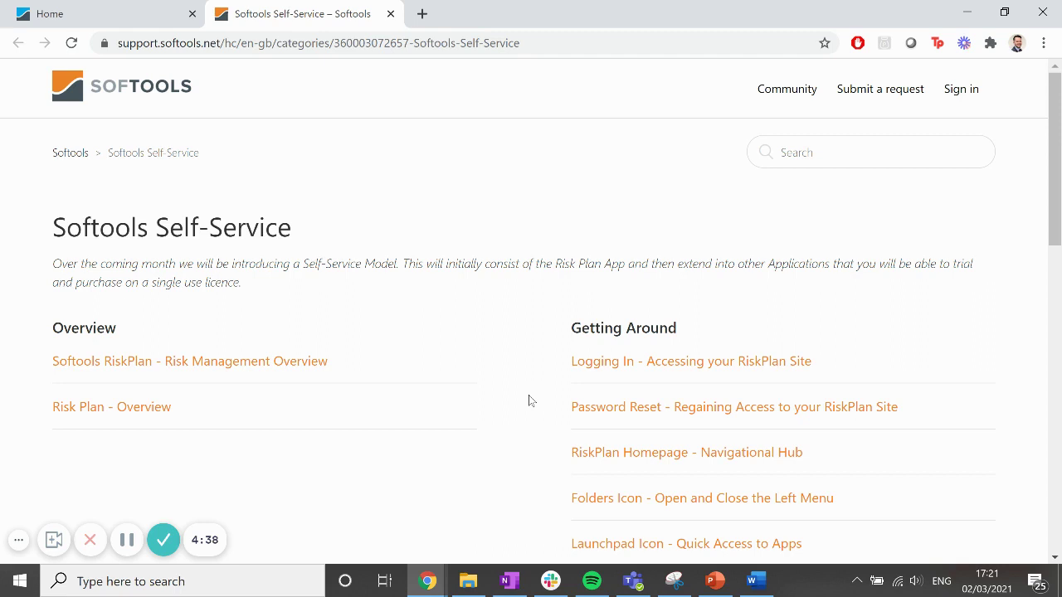
- Open the Risk Register and set the existing risk's type to Environmental and its project to Test 1
left_click(389, 13)
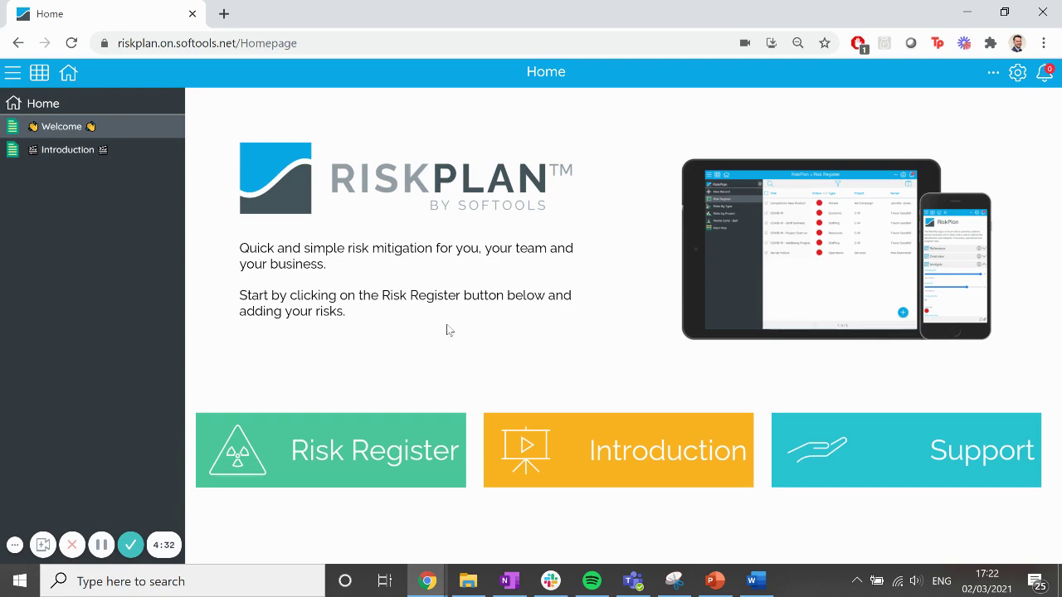
left_click(341, 450)
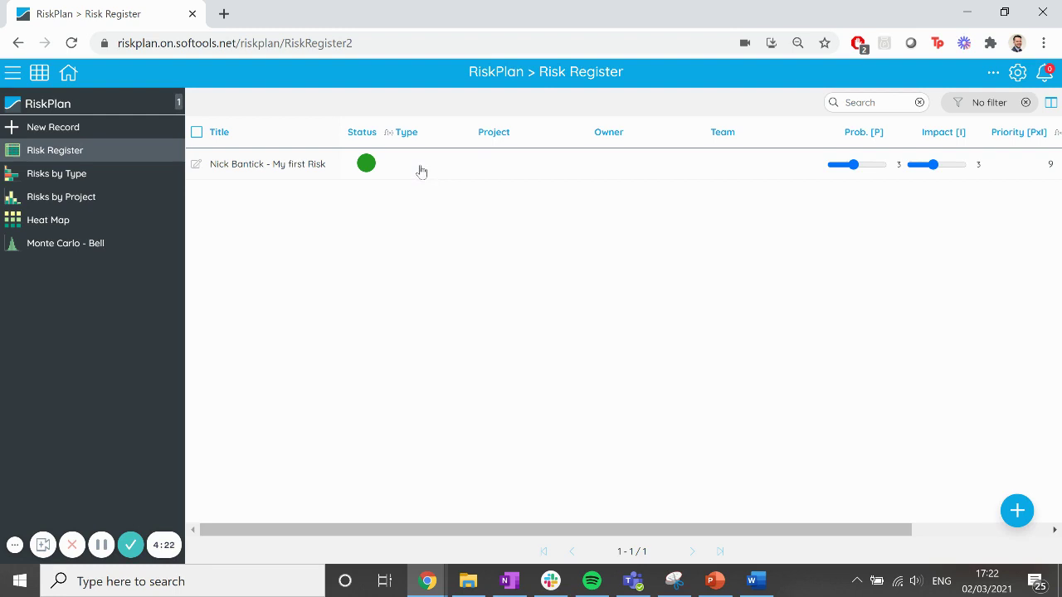
left_click(422, 166)
left_click(433, 176)
left_click(538, 161)
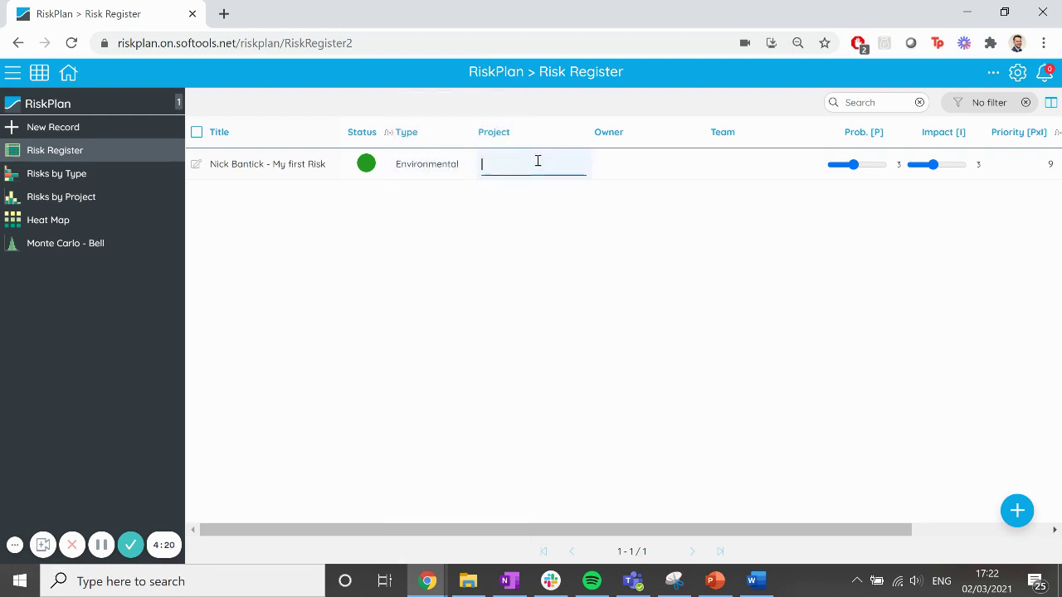
type("Test 1")
left_click(586, 247)
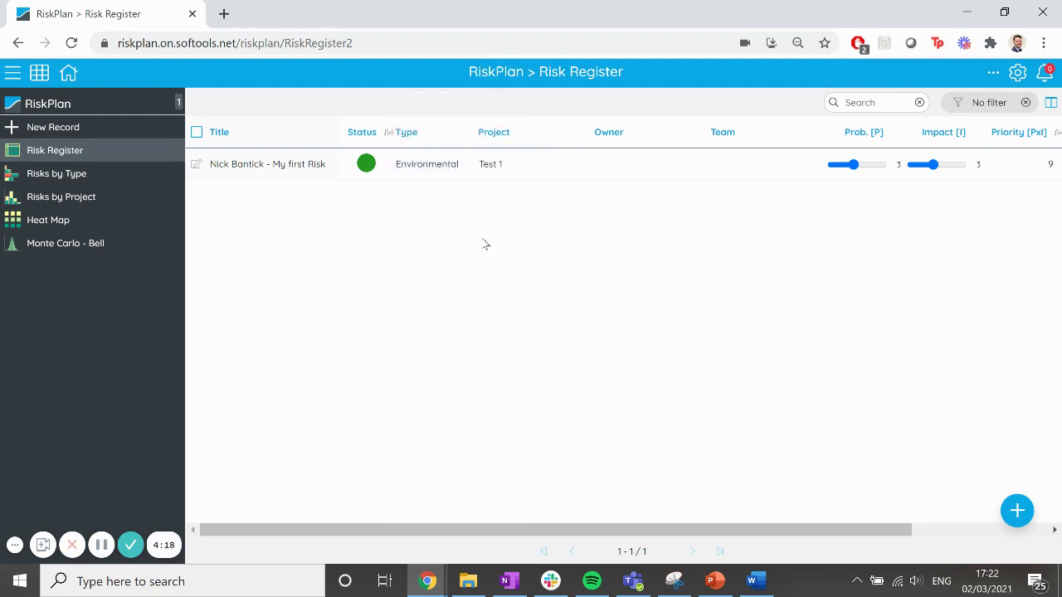
- In the existing risk's record, enter the owner's name and team Test 1, and set probability and impact to 4
left_click(197, 166)
left_click(552, 264)
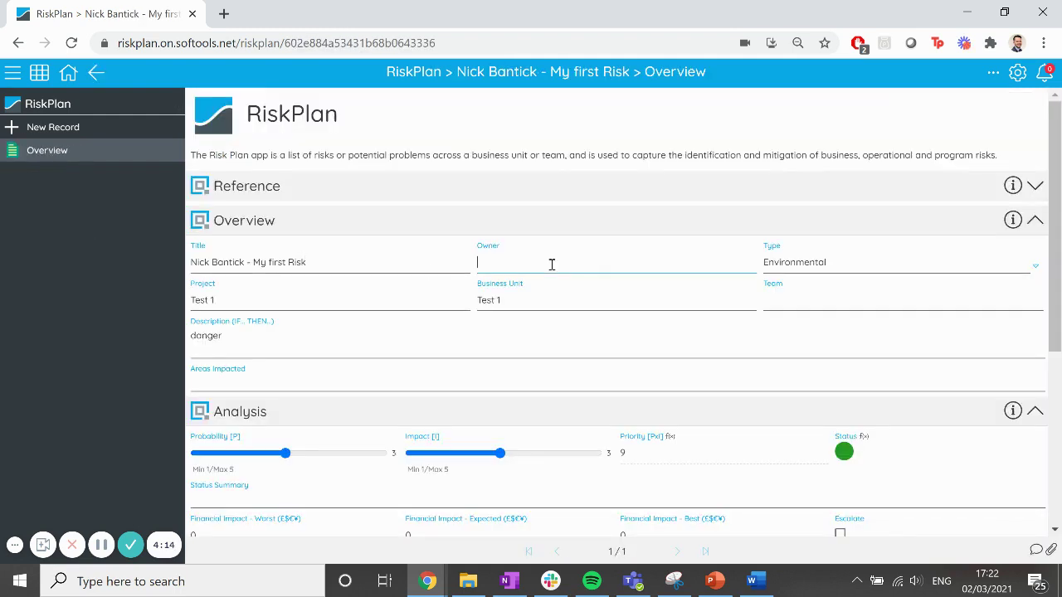
left_click(799, 305)
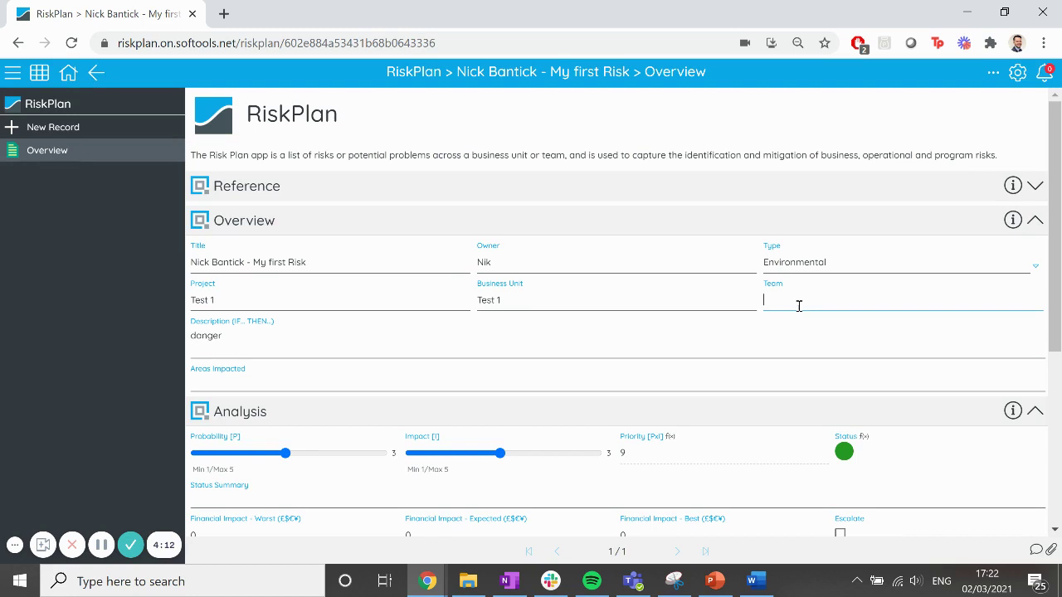
type("Test 1")
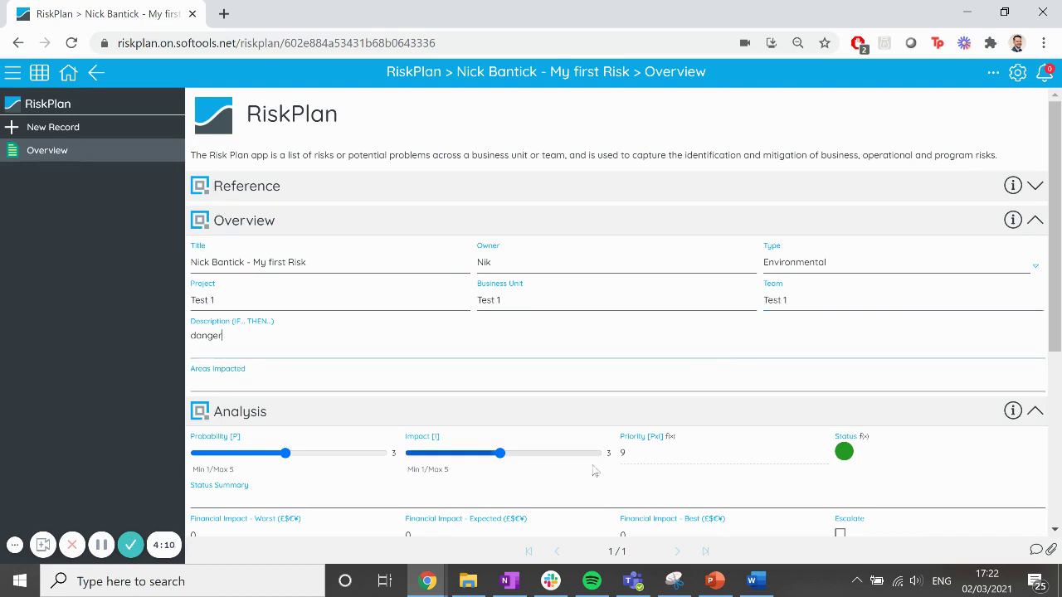
left_click(566, 457)
left_click(352, 456)
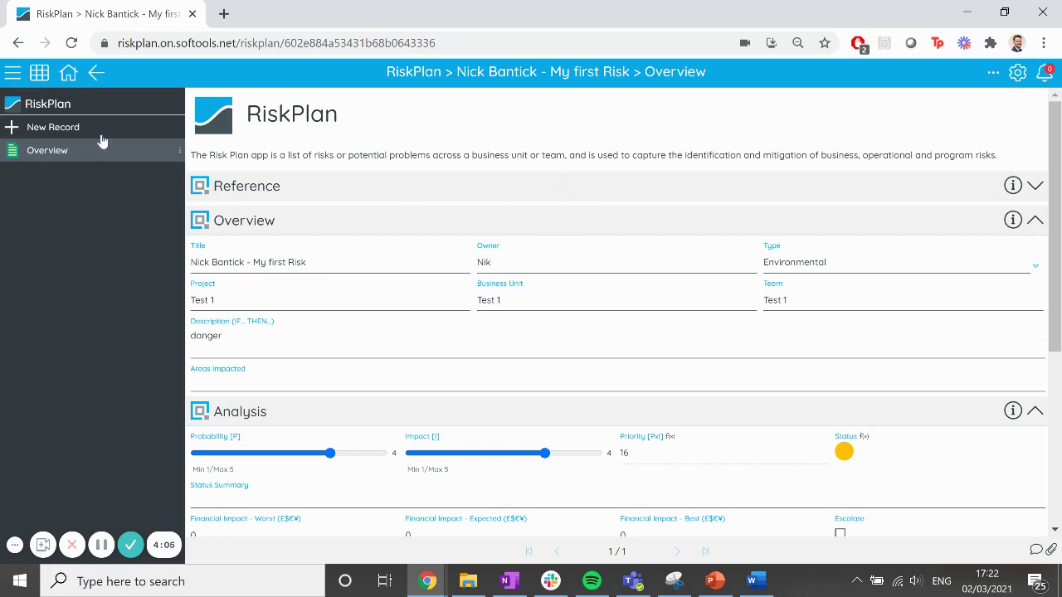
- Create a risk record titled Test 1 with the owner's name, type Organizational, probability 2 and impact 2
left_click(52, 136)
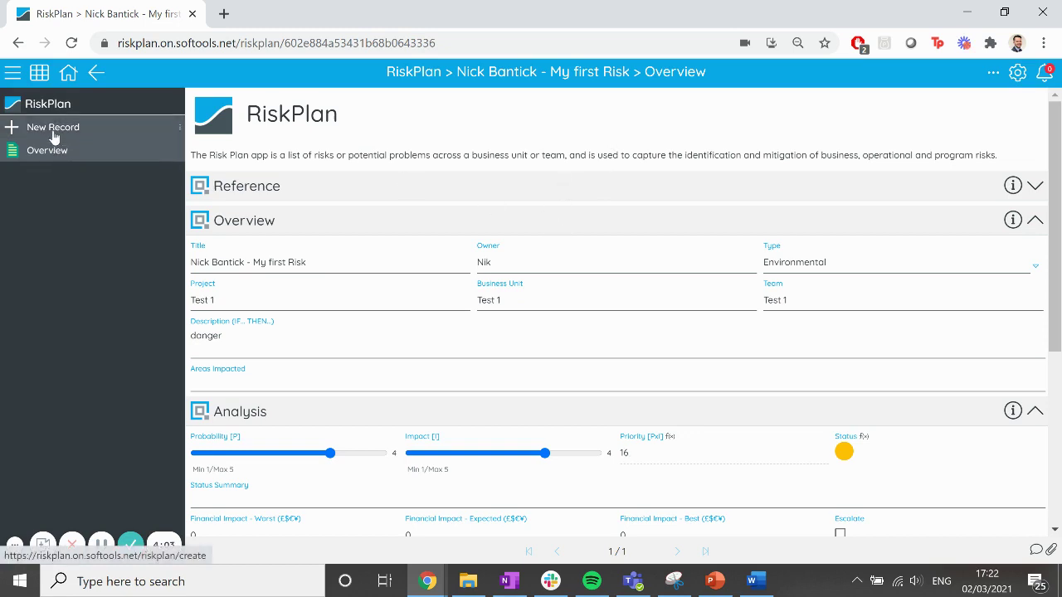
left_click(282, 264)
type("Test 1")
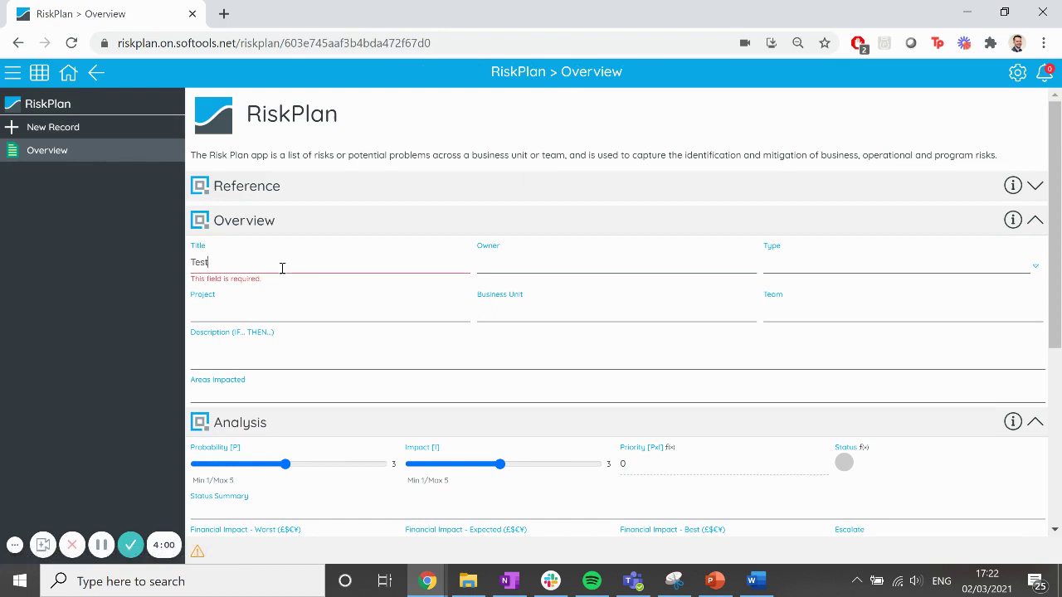
left_click(512, 266)
type("Nick")
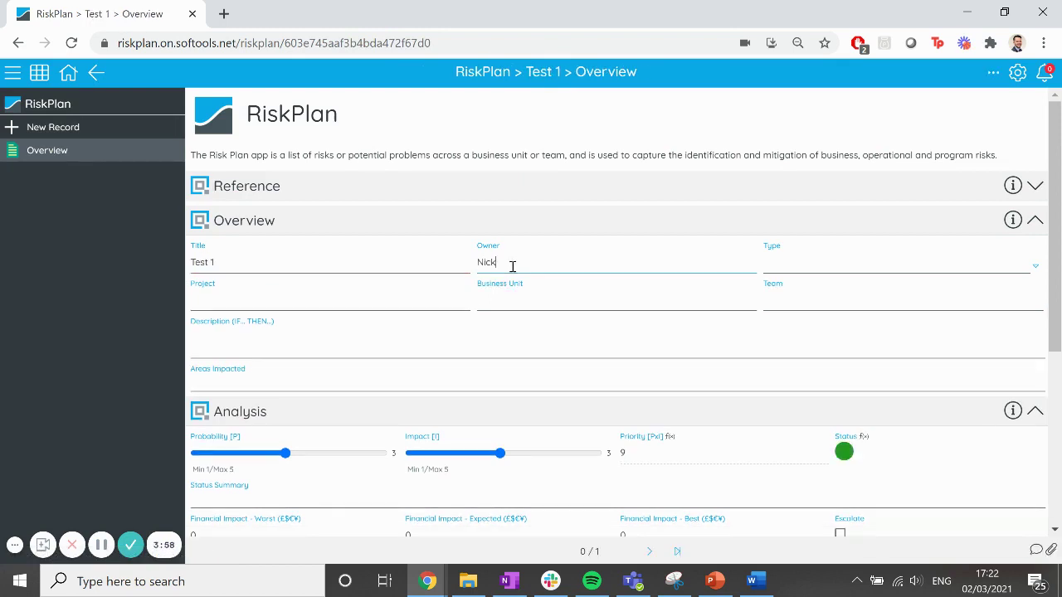
left_click(816, 265)
left_click(792, 335)
scroll(349, 453, "down", 1)
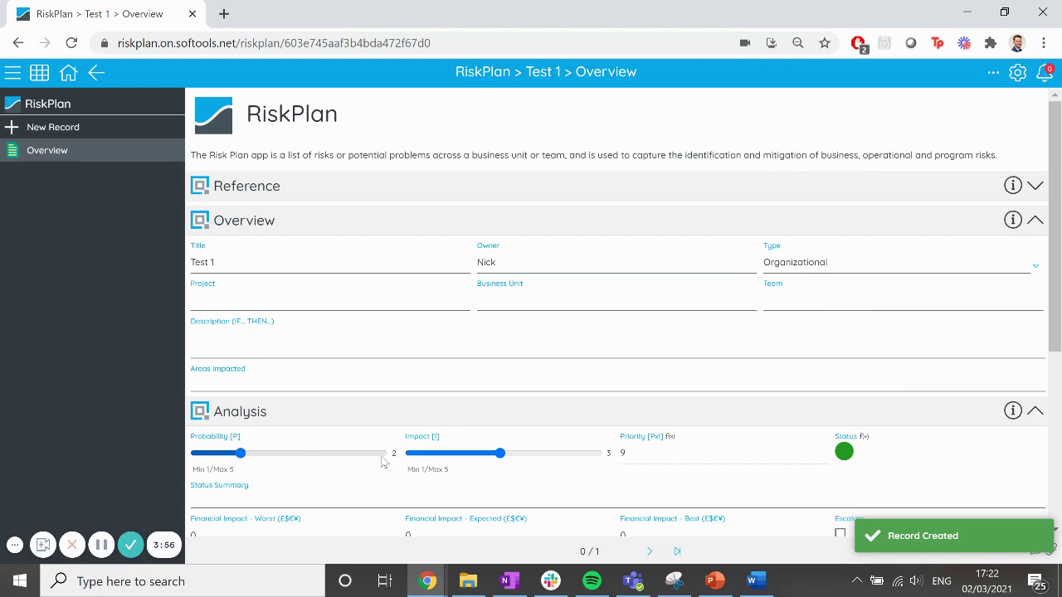
scroll(425, 461, "down", 1)
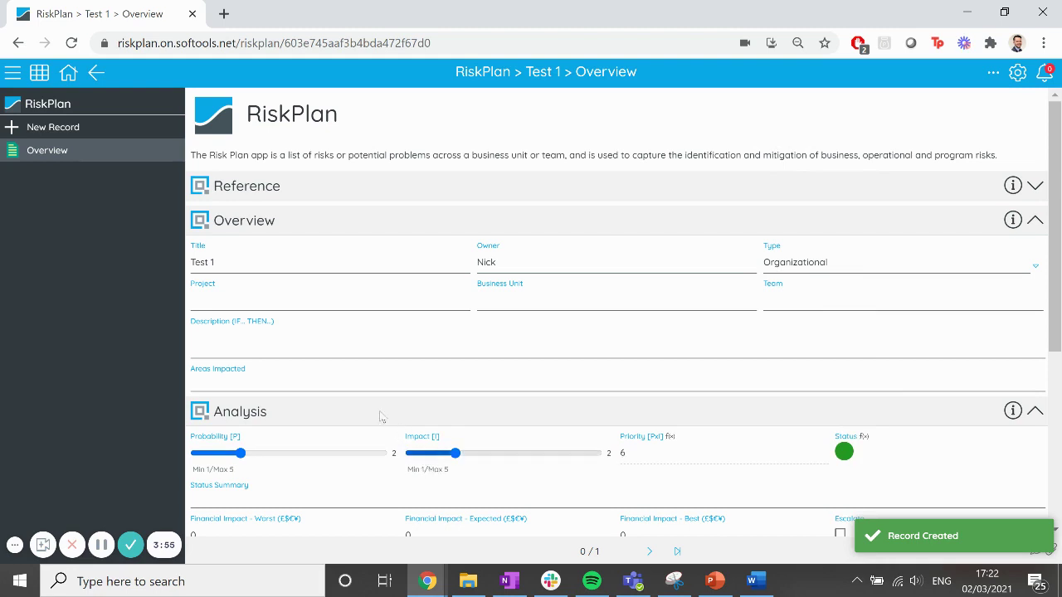
- Create a risk record titled Test 2 with the owner's name, type Other, probability 5 and impact 5
left_click(129, 127)
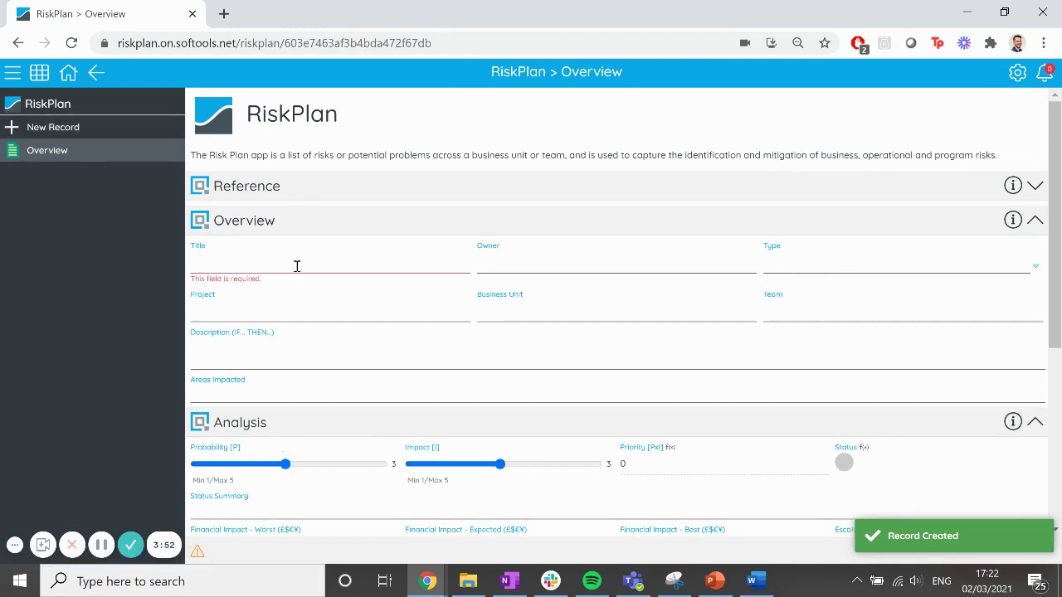
type("Test 2")
left_click(538, 266)
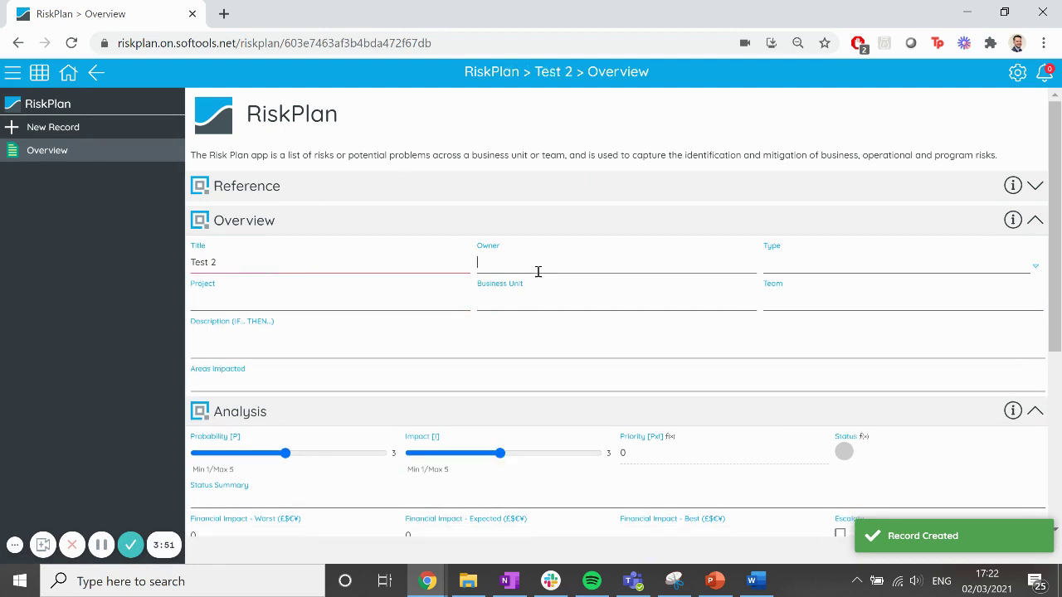
type("Nick")
left_click(804, 259)
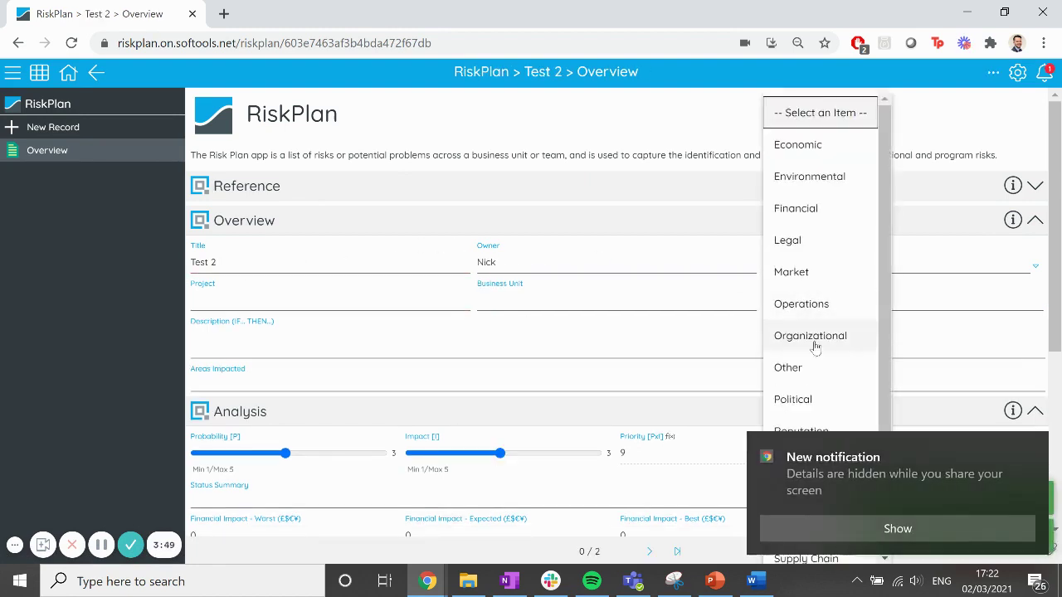
left_click(816, 365)
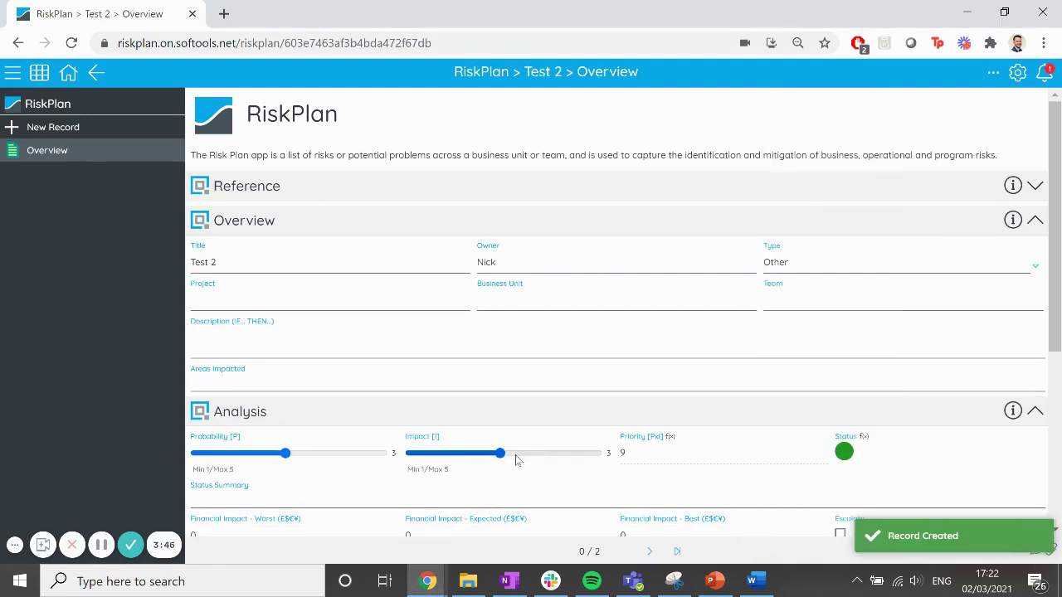
left_click_drag(515, 455, 591, 453)
left_click(384, 456)
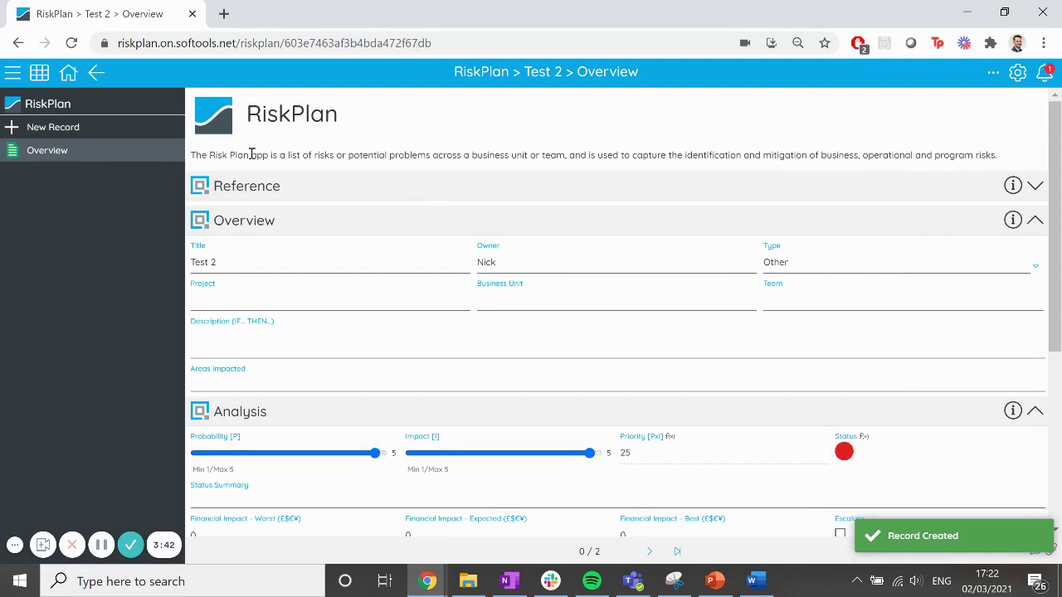
- Examine the Risks by Type chart, drill into the Environmental risks, and clear the resulting custom filter
left_click(95, 74)
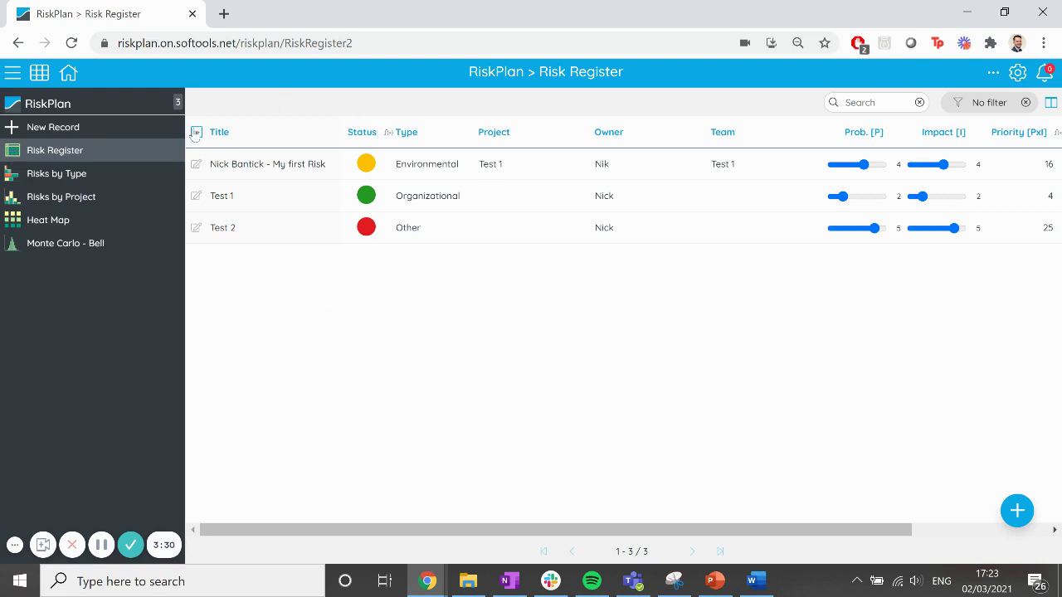
left_click(84, 181)
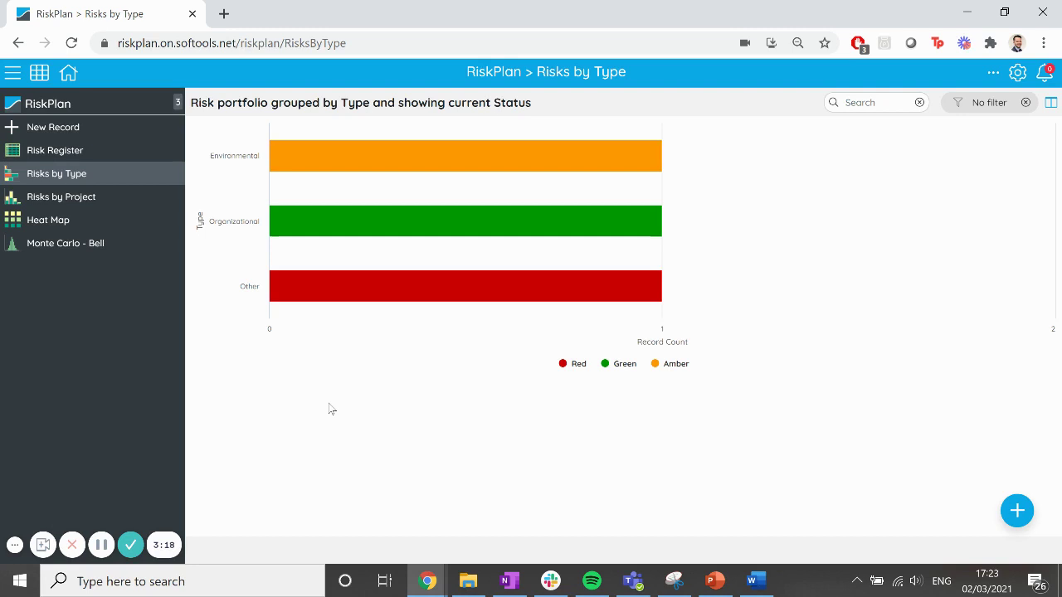
mouse_move(447, 286)
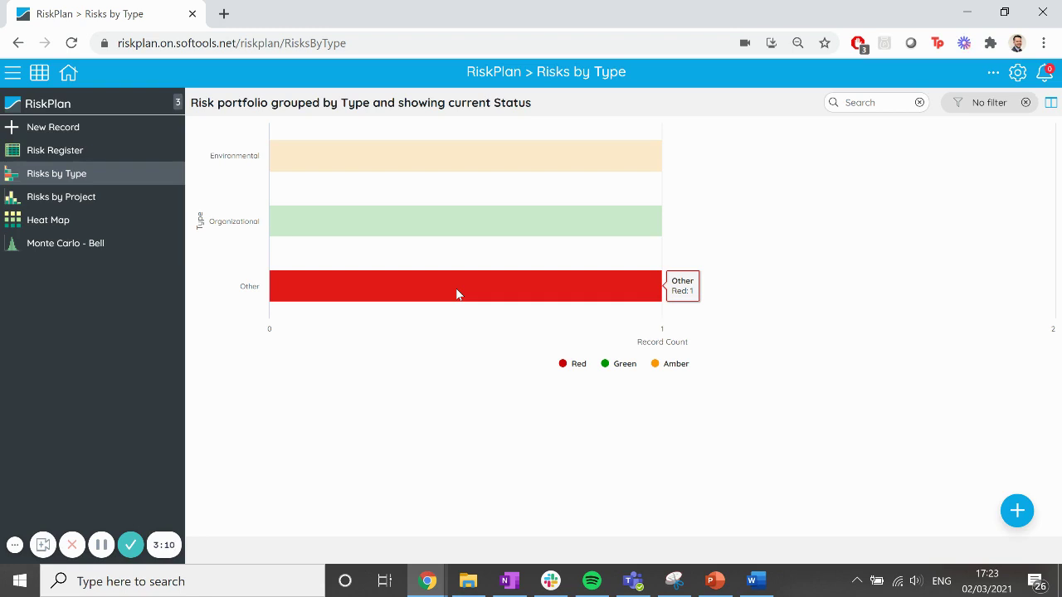
mouse_move(417, 163)
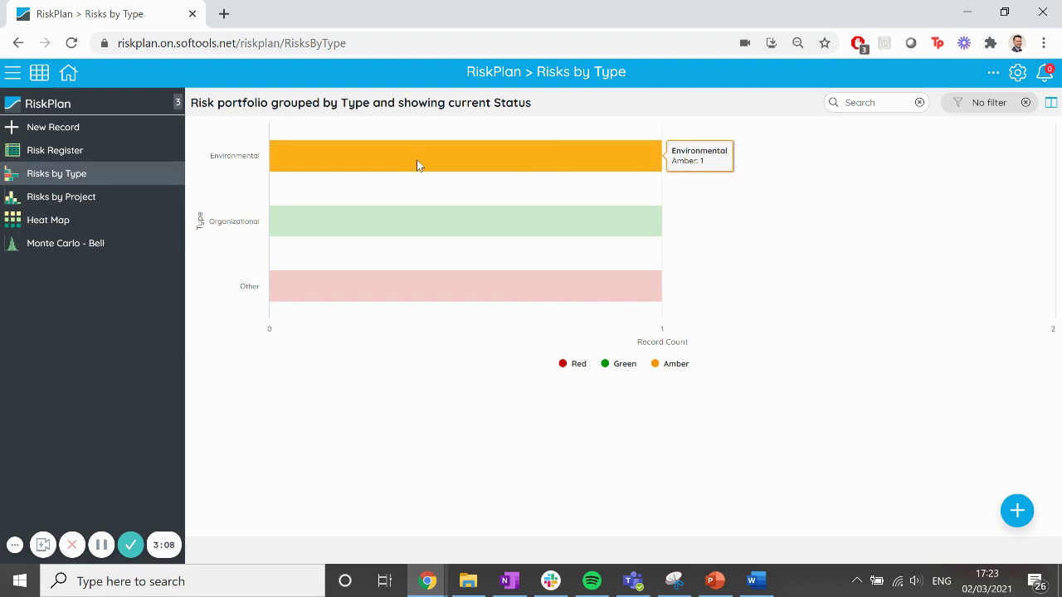
left_click(461, 164)
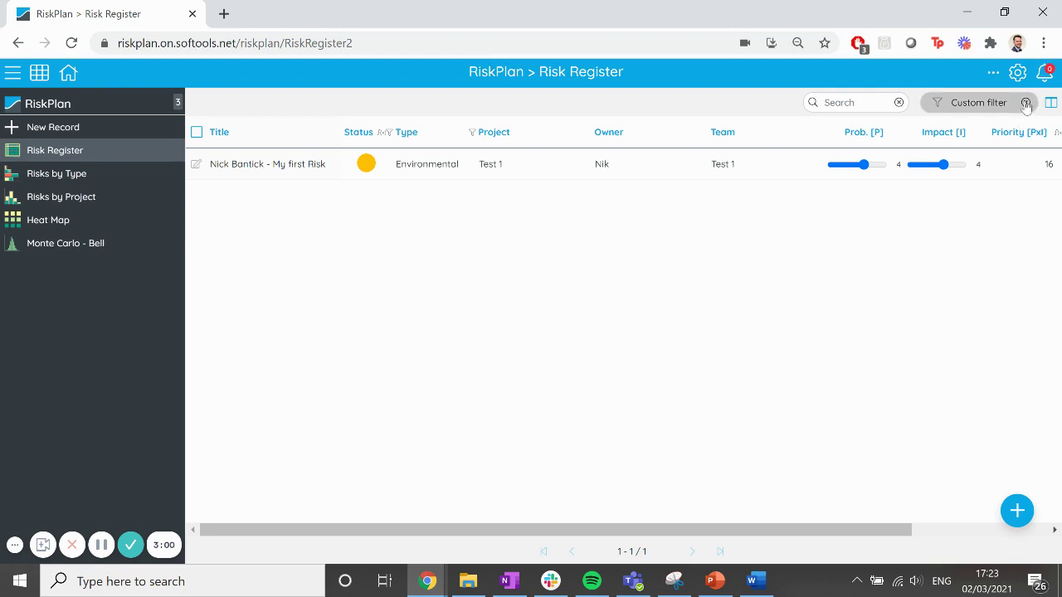
left_click(1026, 103)
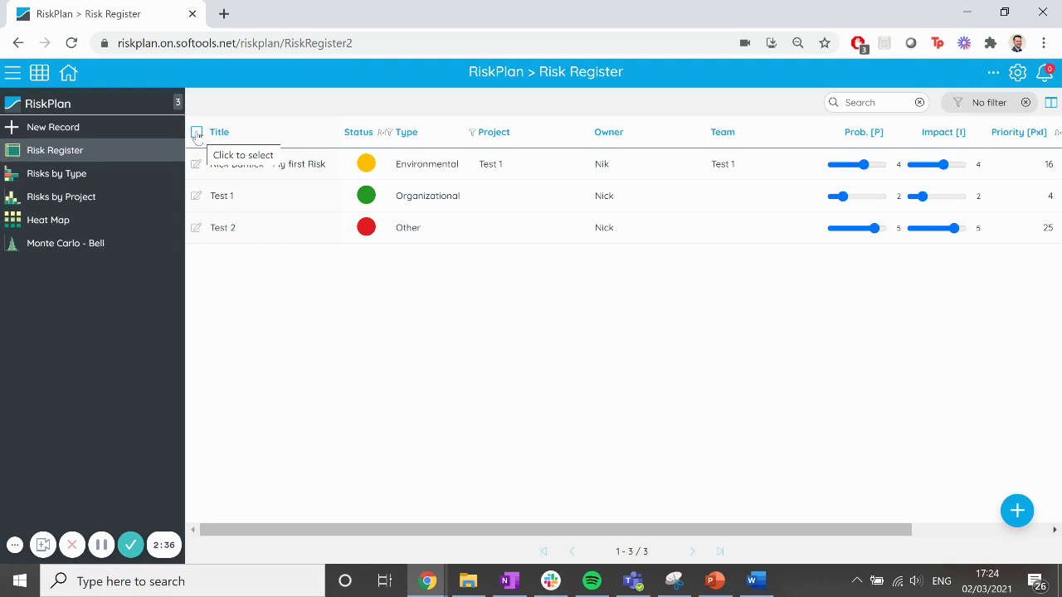
- Export all three risks under the filename test as a Templated Report (Word Document) using the Risk Register Export template
left_click(194, 163)
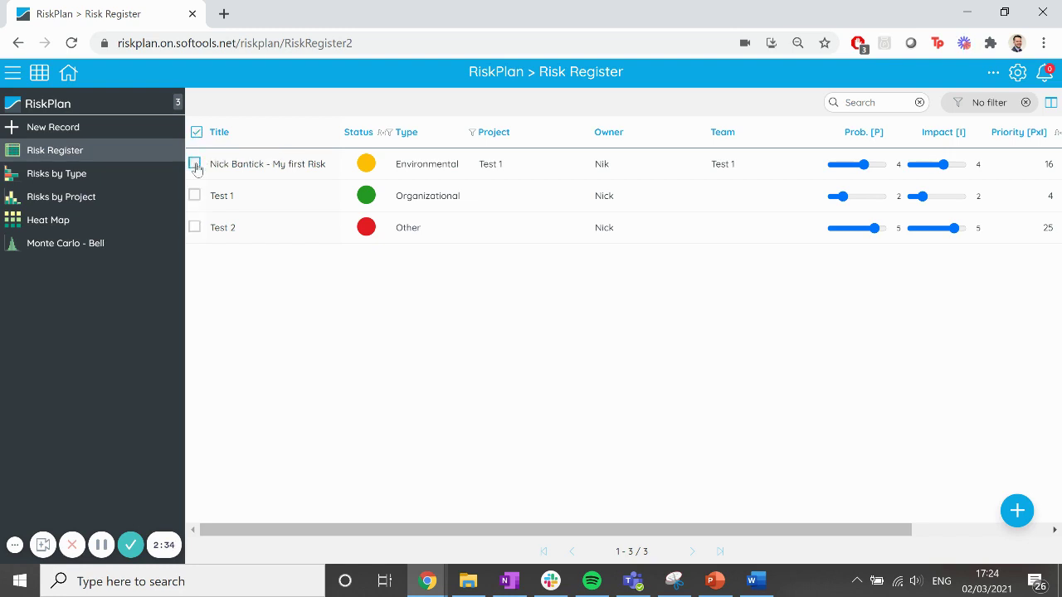
left_click(195, 196)
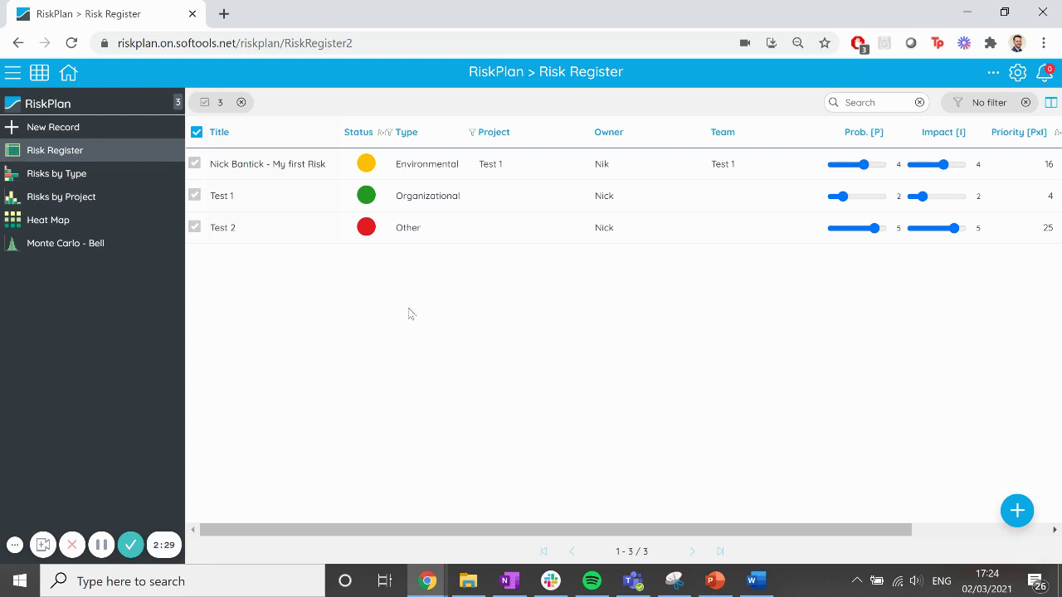
left_click(994, 74)
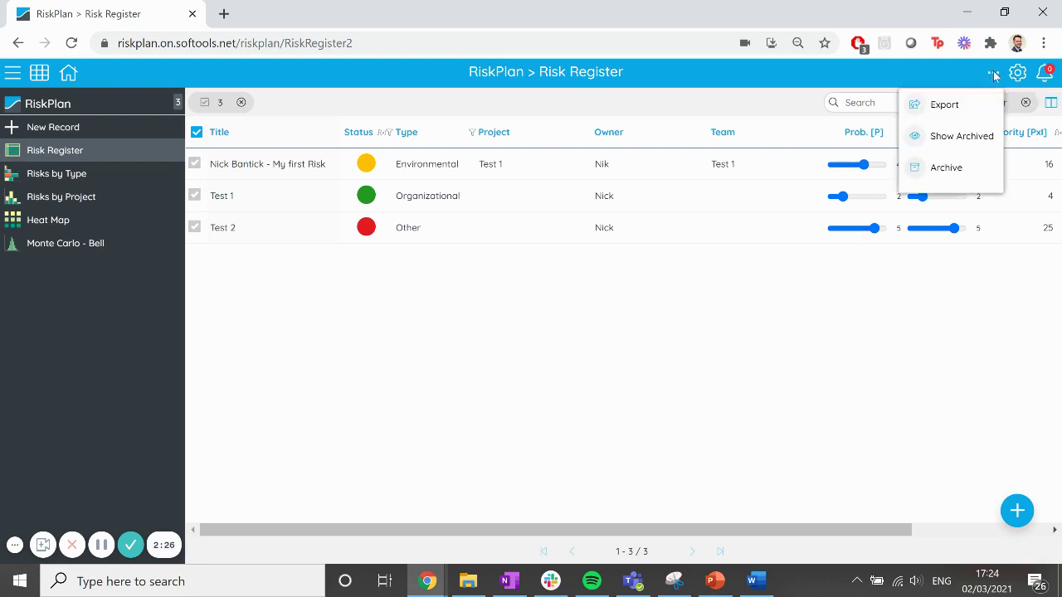
left_click(952, 108)
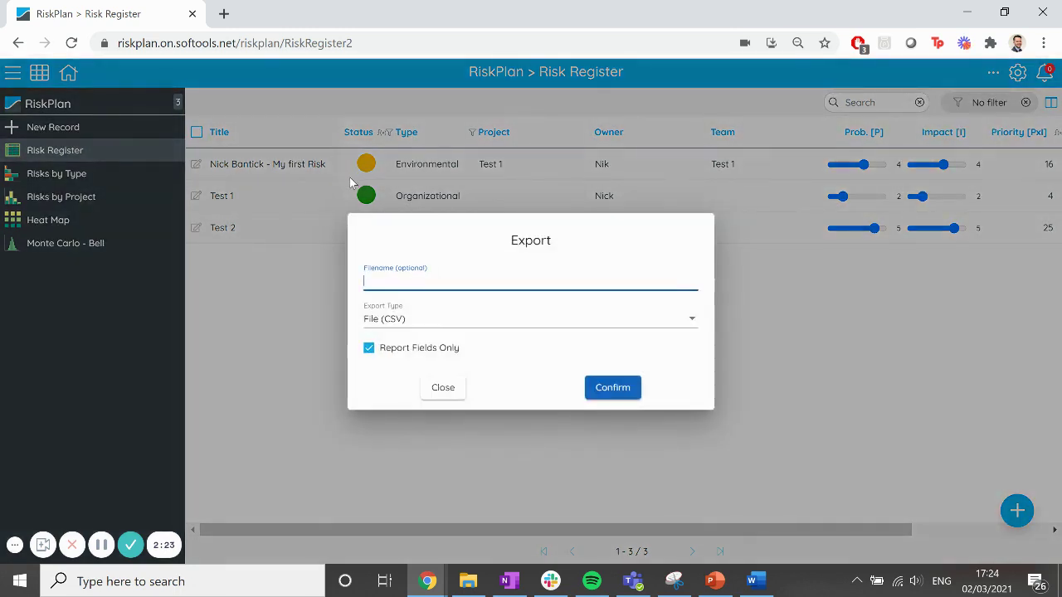
type("test")
left_click(444, 326)
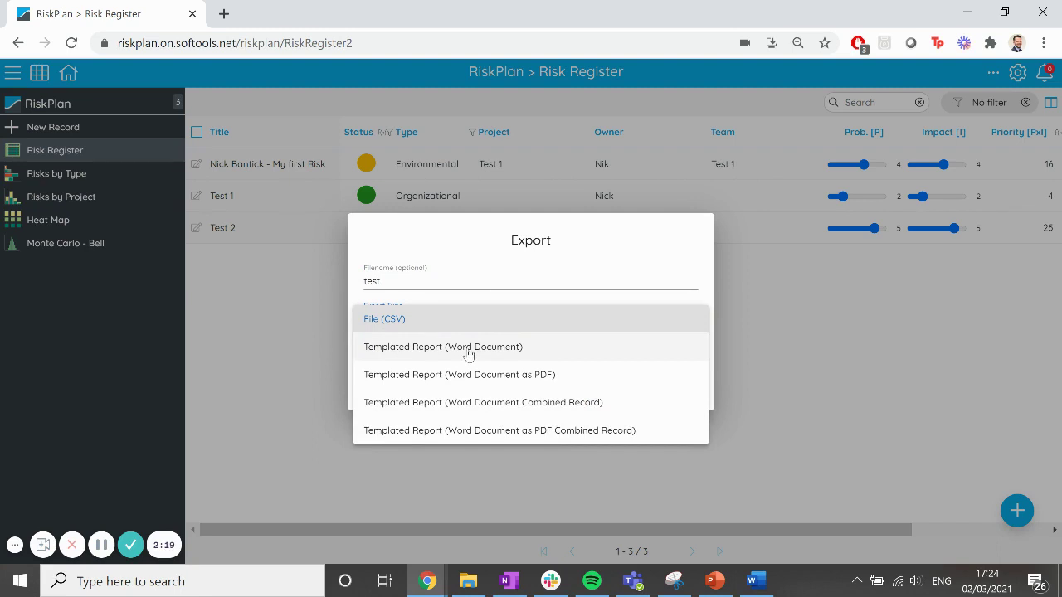
left_click(469, 348)
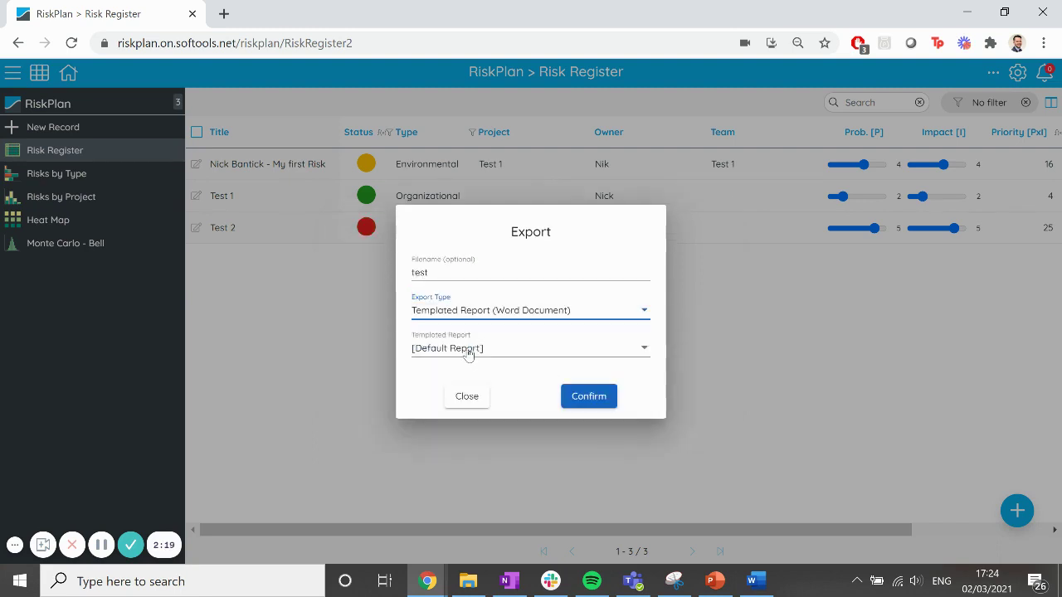
left_click(516, 356)
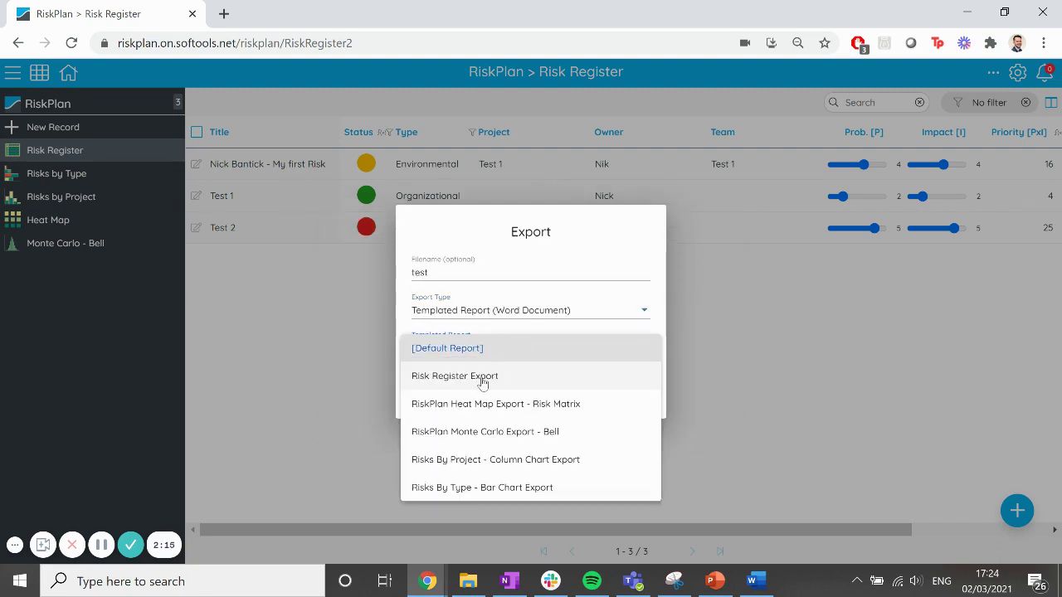
left_click(483, 380)
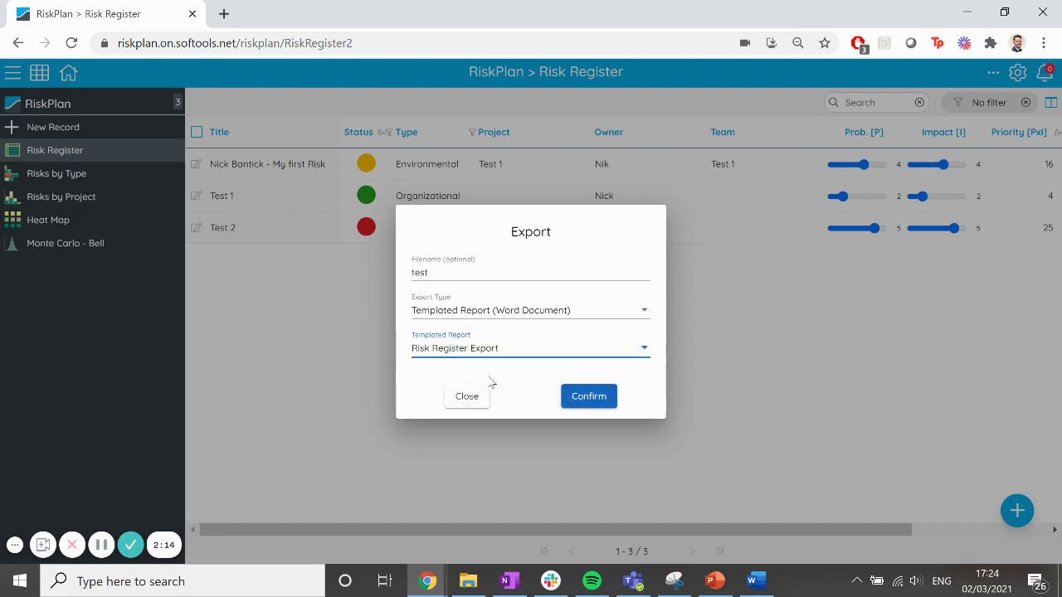
left_click(589, 396)
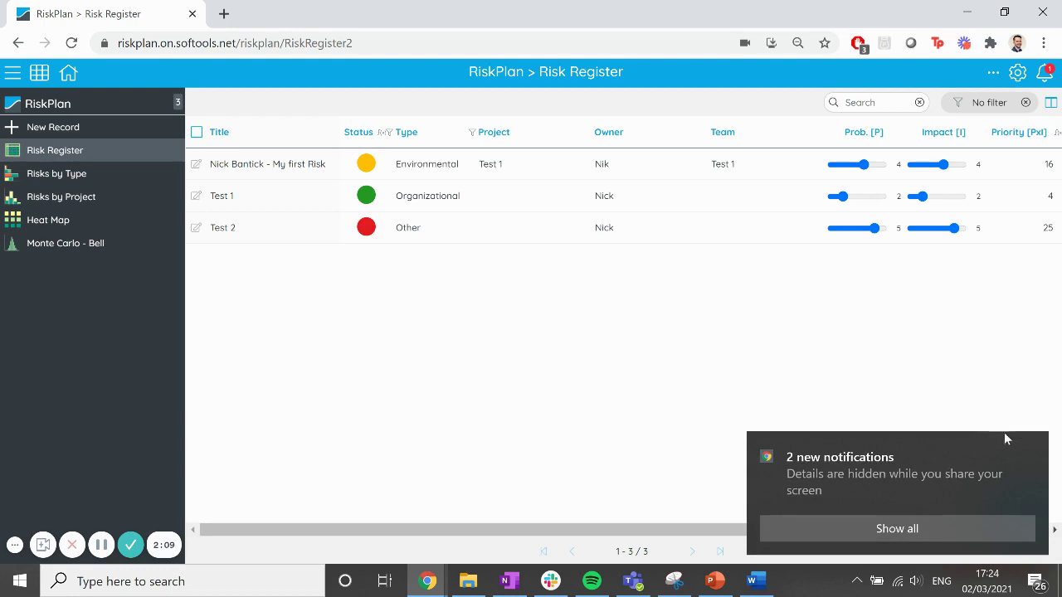
left_click(1033, 446)
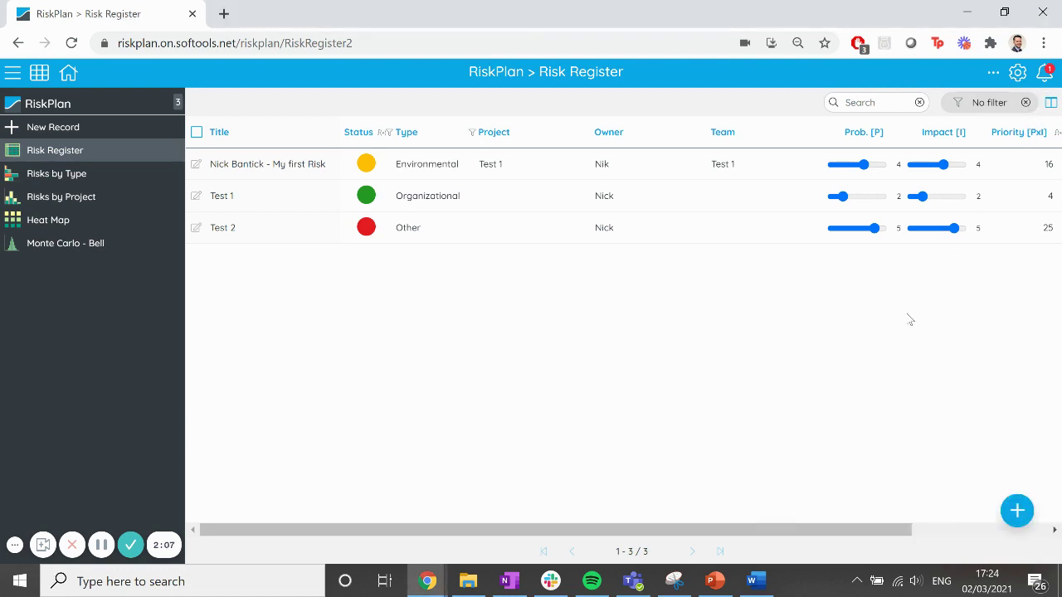
- Refresh the Risk Register, download the exported report from the notifications, and open it in Word
left_click(71, 42)
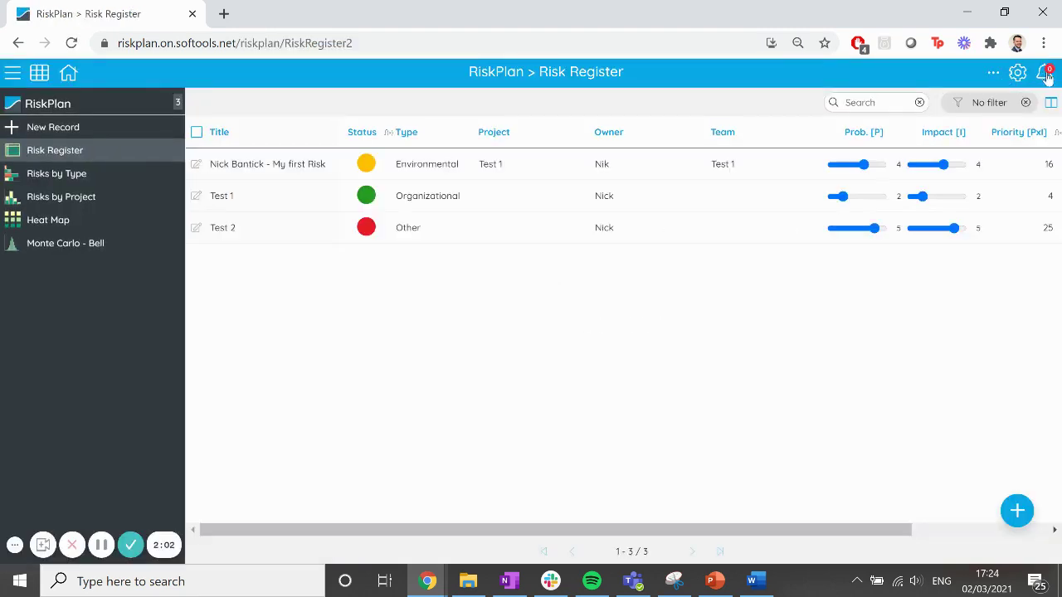
left_click(1047, 75)
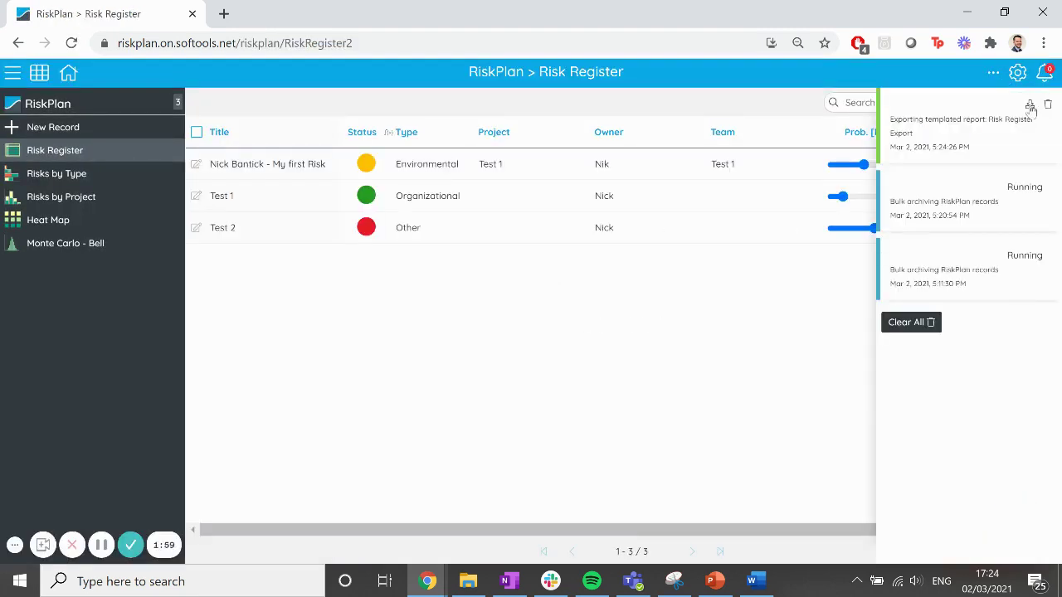
left_click(1030, 106)
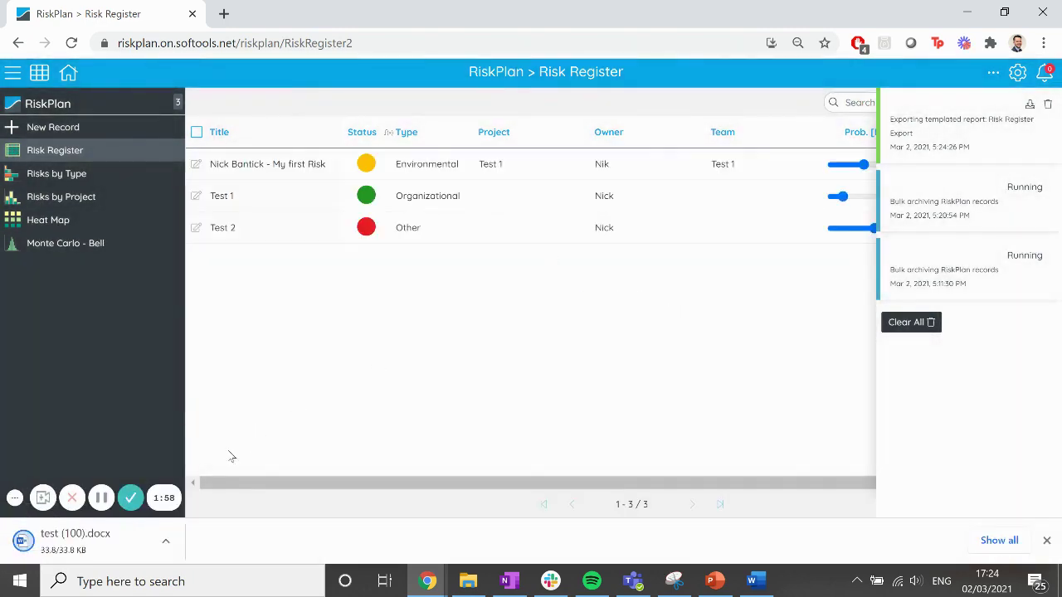
left_click(82, 547)
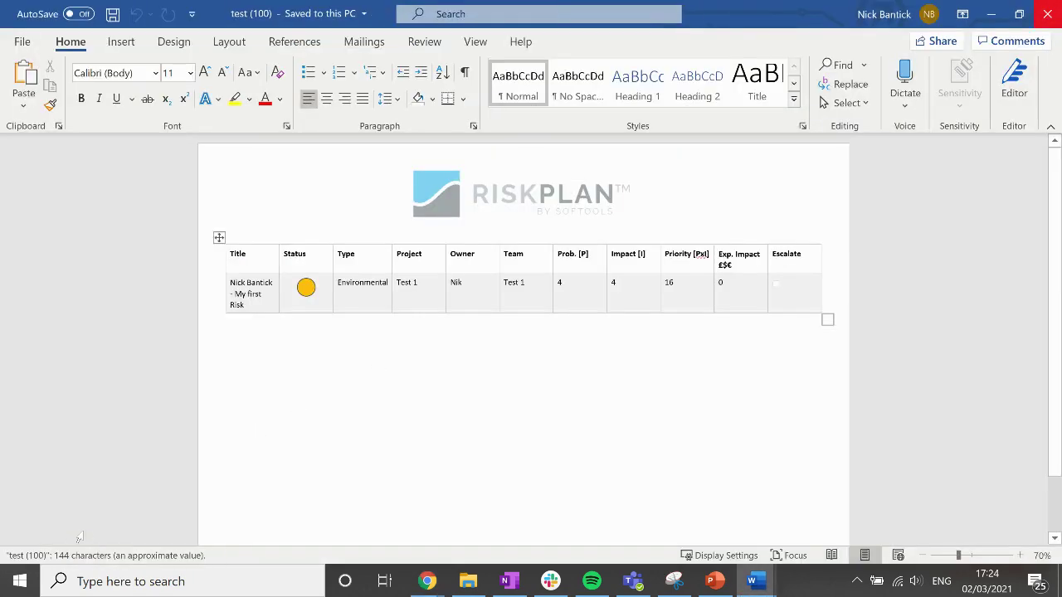